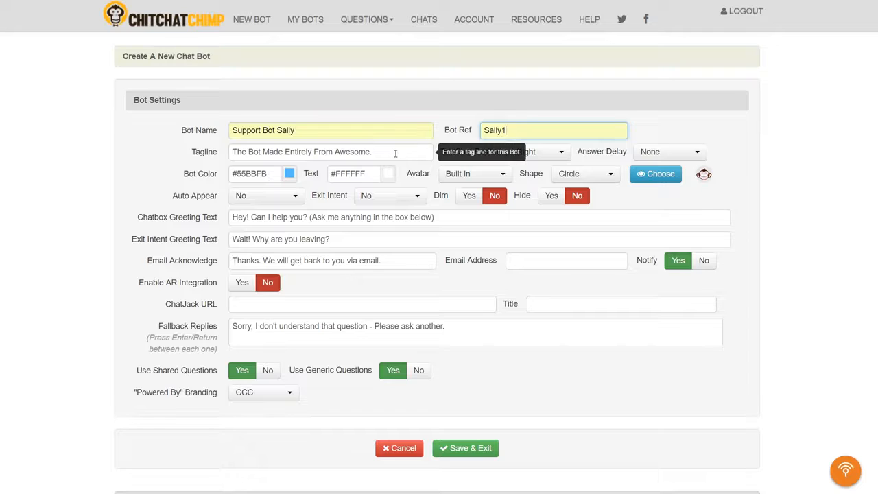
Set the bot's tagline to "I'm here to help..." and its answer delay to 2 Sec
text(I'm here to help...)
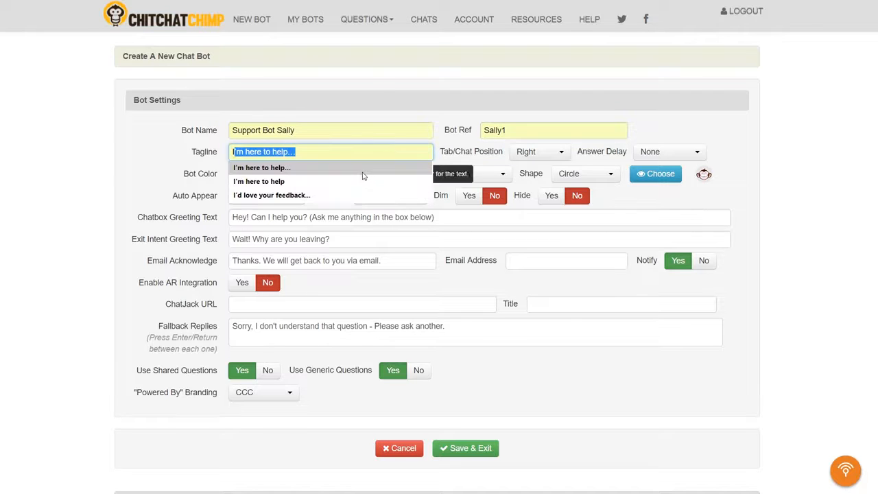
click(291, 170)
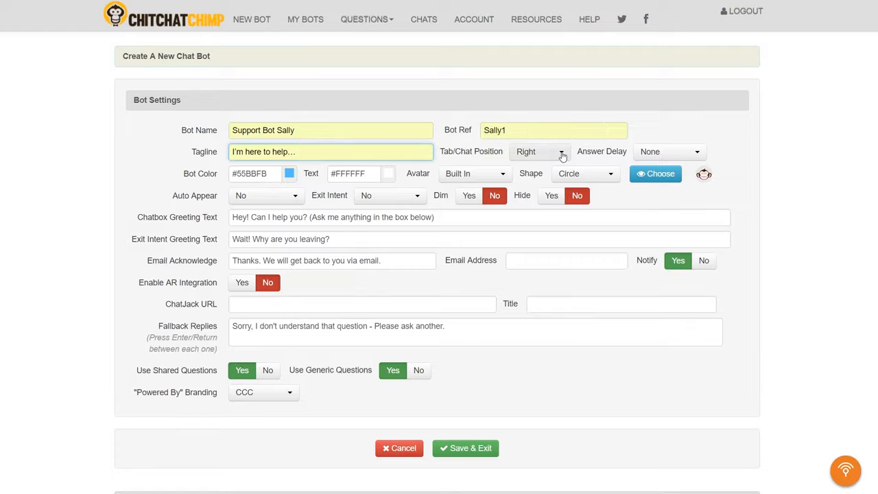
click(686, 151)
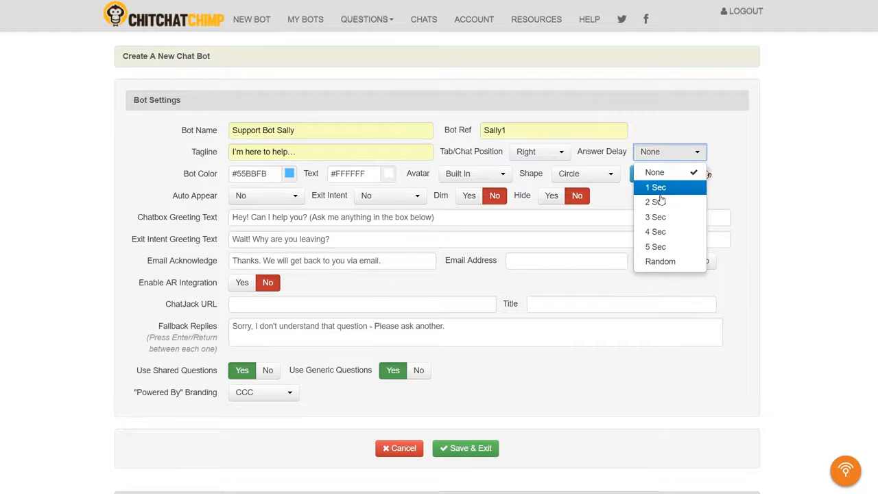
click(661, 200)
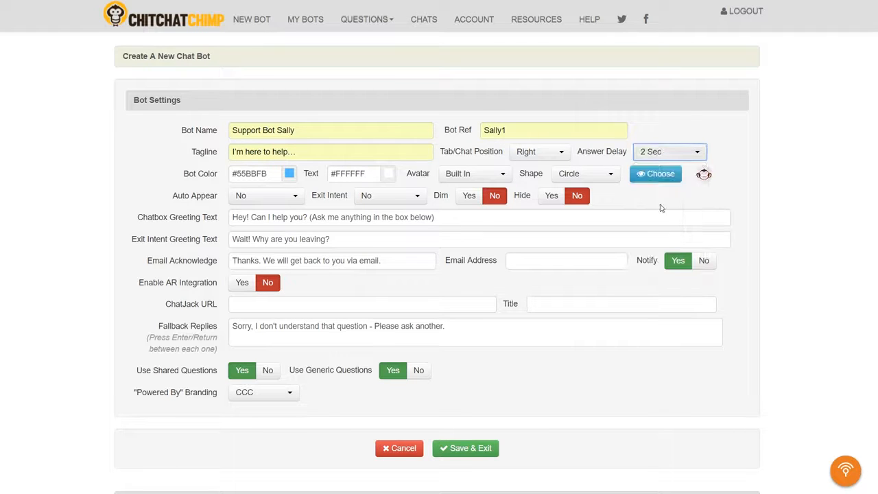
Change the bot color to the orange #f86b00
click(290, 177)
click(349, 239)
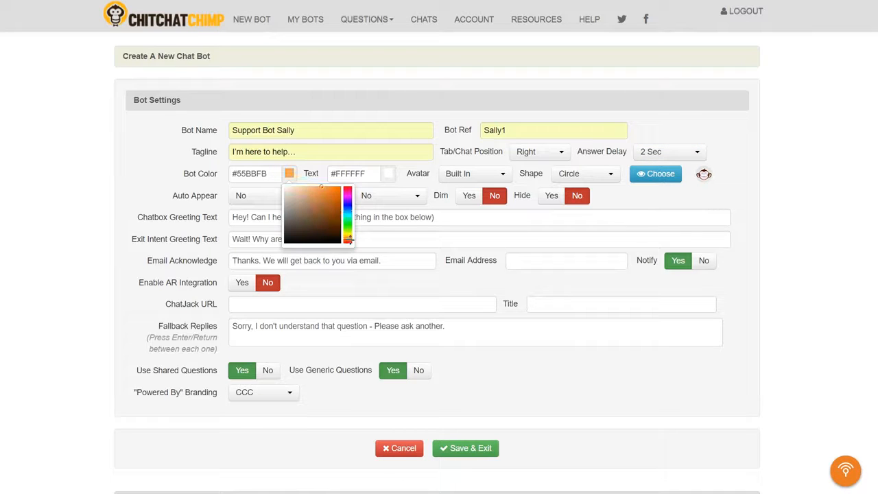
click(341, 188)
click(316, 170)
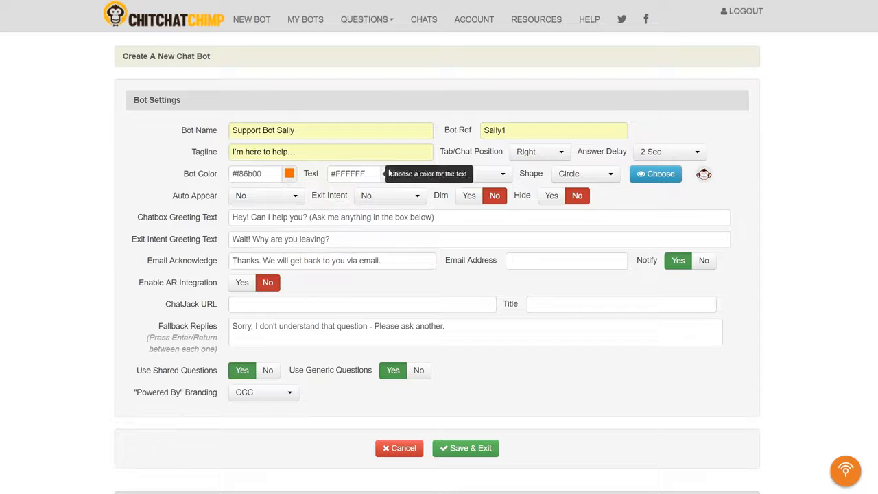
Give the bot a square built-in avatar, choosing the PRO woman with red hair tied in a bun
click(498, 180)
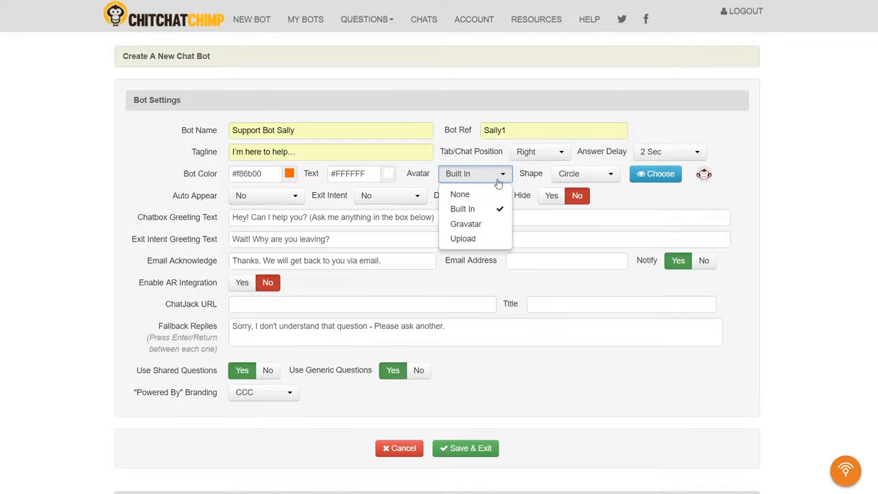
click(480, 209)
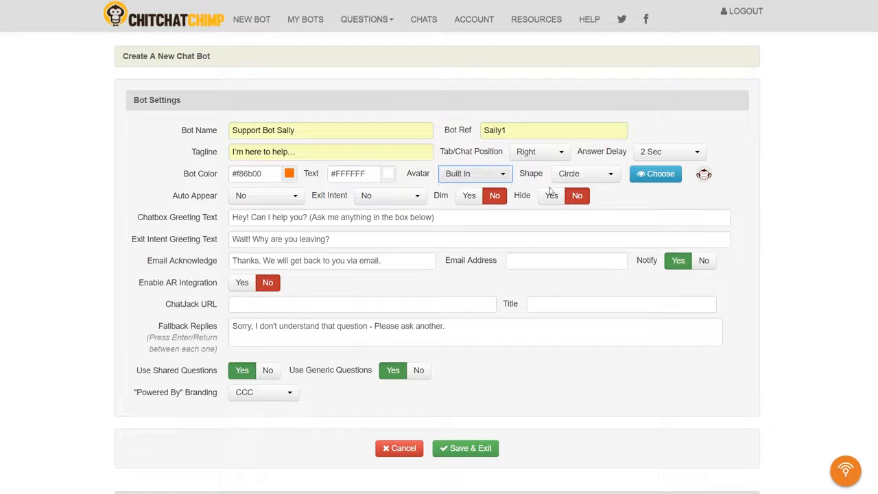
click(599, 178)
click(579, 194)
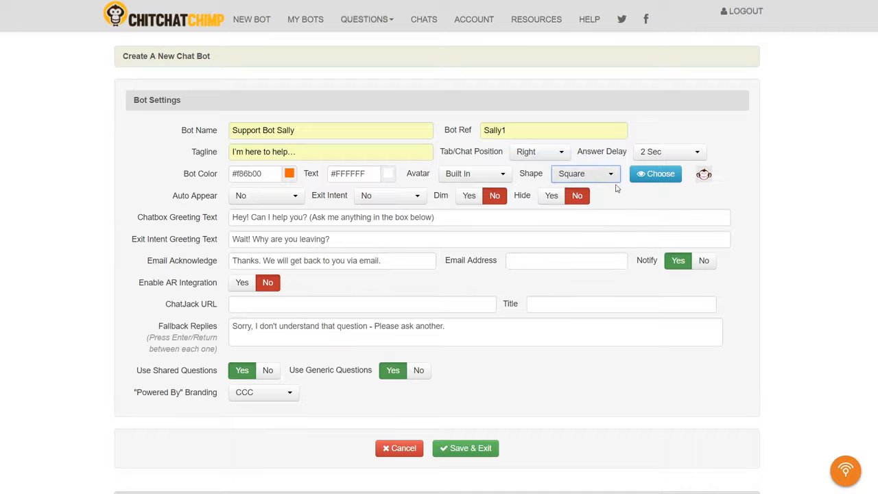
click(654, 172)
scroll(561, 240, down, 1)
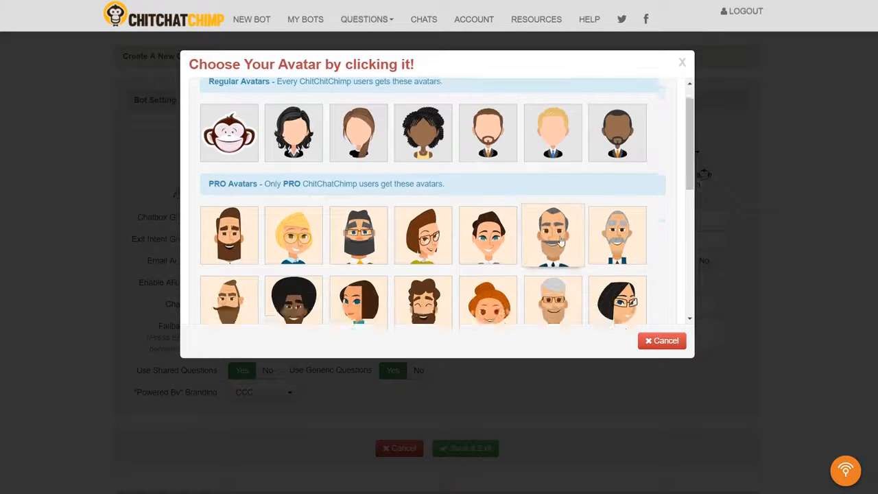
scroll(562, 240, down, 4)
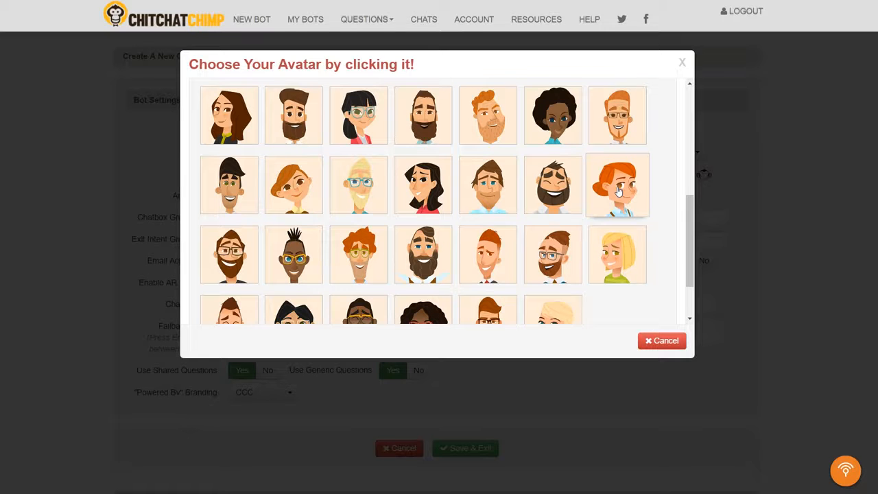
click(619, 191)
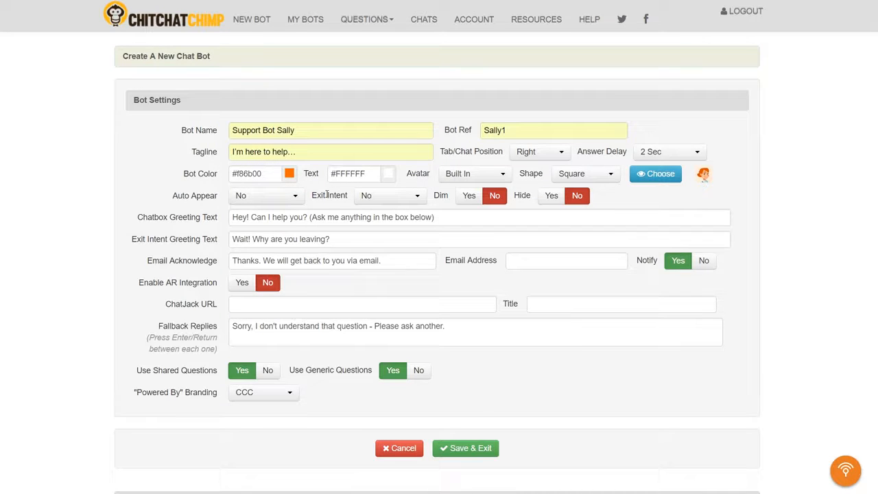
Make the bot appear automatically on a timer of 3 seconds
click(264, 195)
click(264, 231)
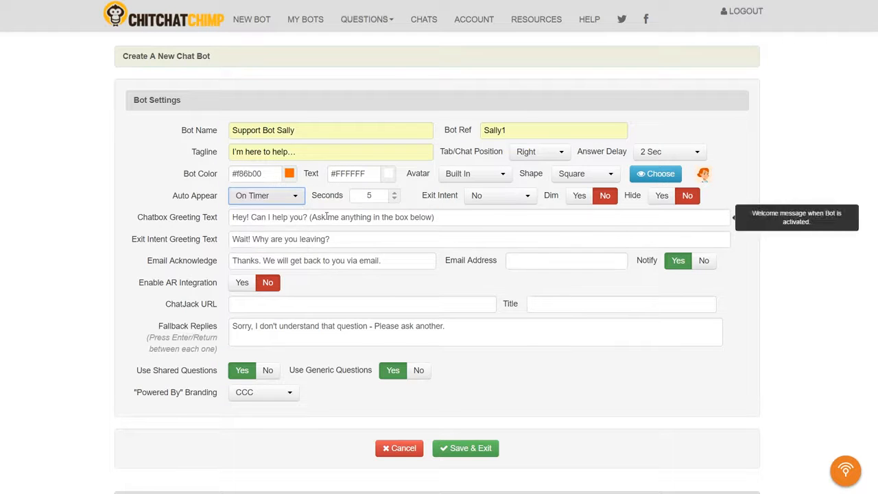
click(394, 194)
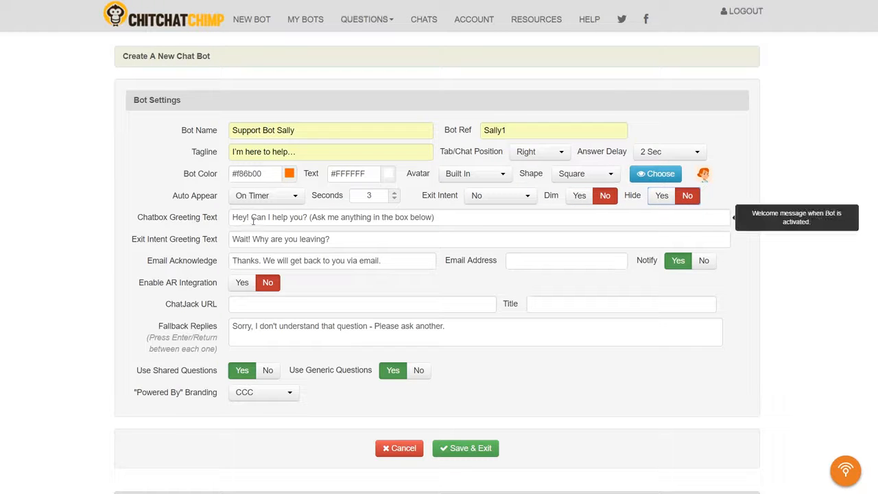
Review the greeting and email acknowledgement fields, and set the email Notify option to No
click(294, 218)
click(350, 238)
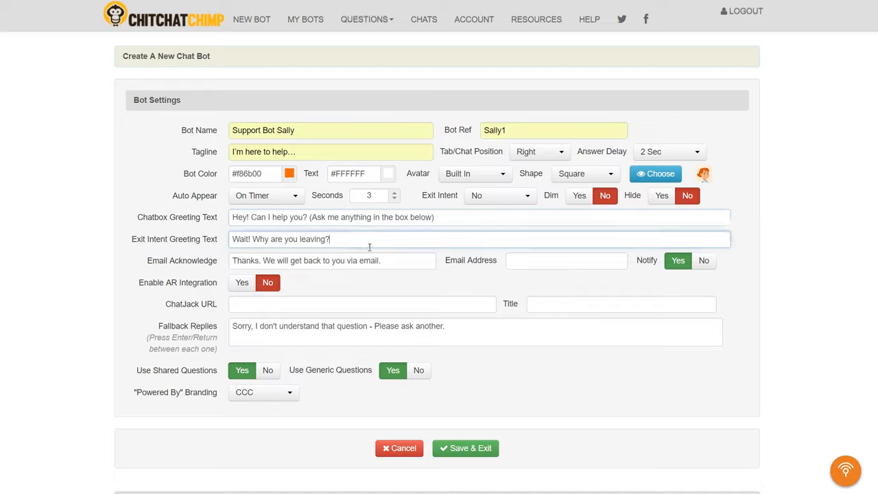
click(405, 267)
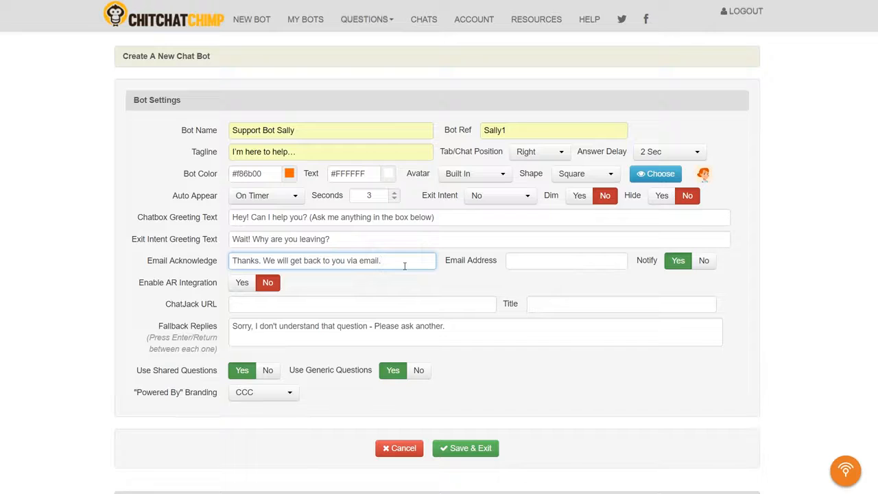
click(554, 260)
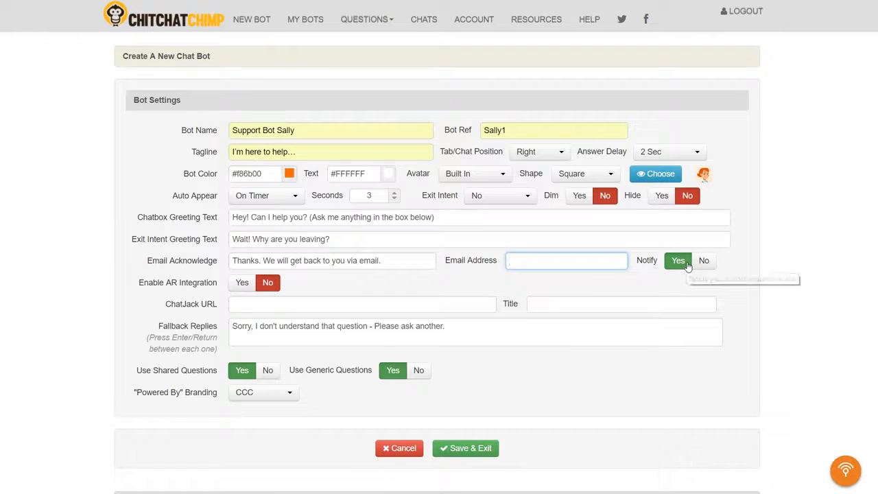
click(703, 260)
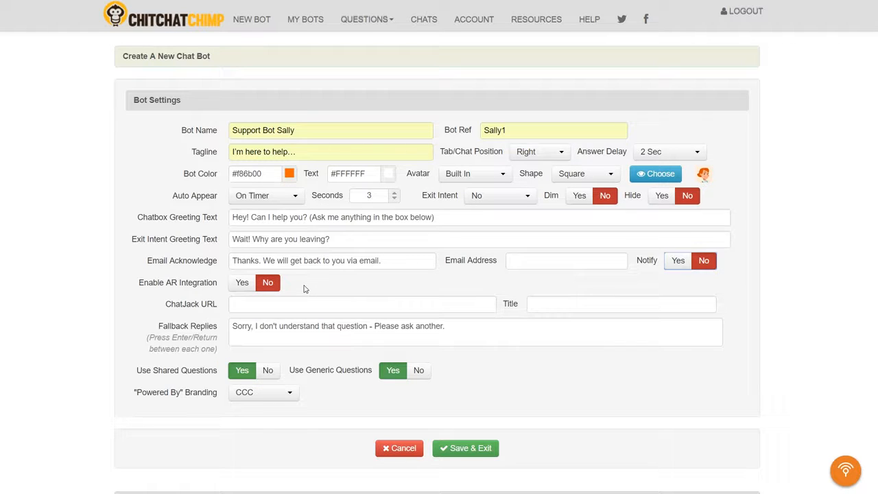
Keep AR integration set to No, leave the ChatJack URL blank, and save the new bot
click(268, 286)
click(362, 307)
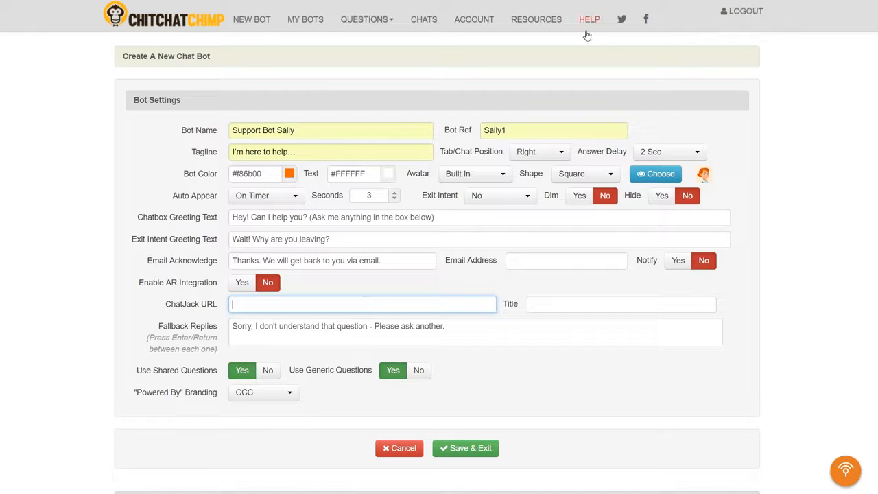
click(453, 325)
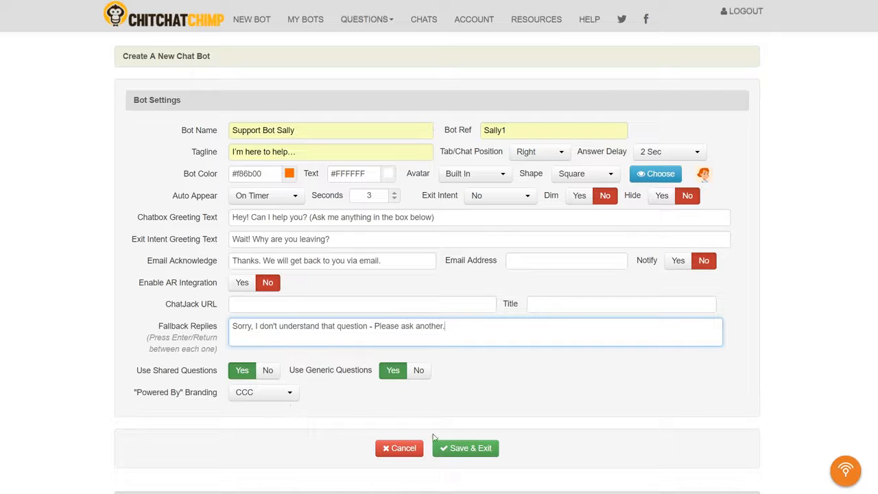
click(465, 449)
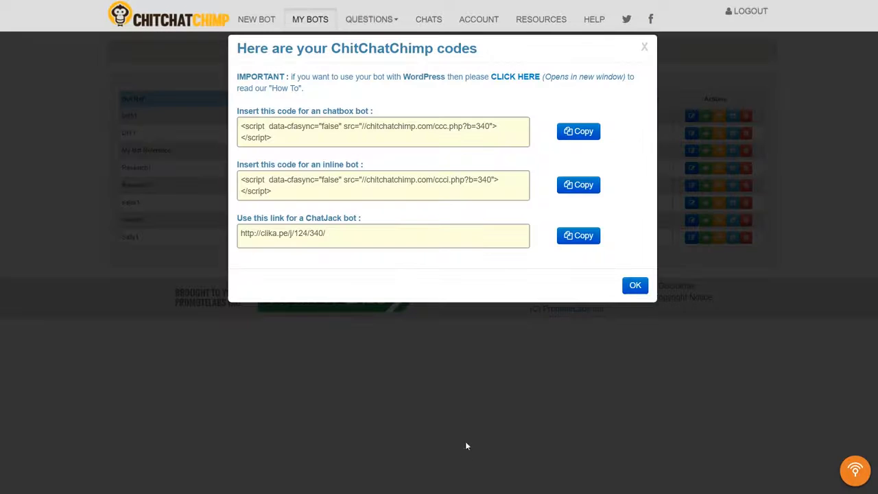
Copy the embed code for the chatbox version of the bot and close the codes dialog
click(443, 144)
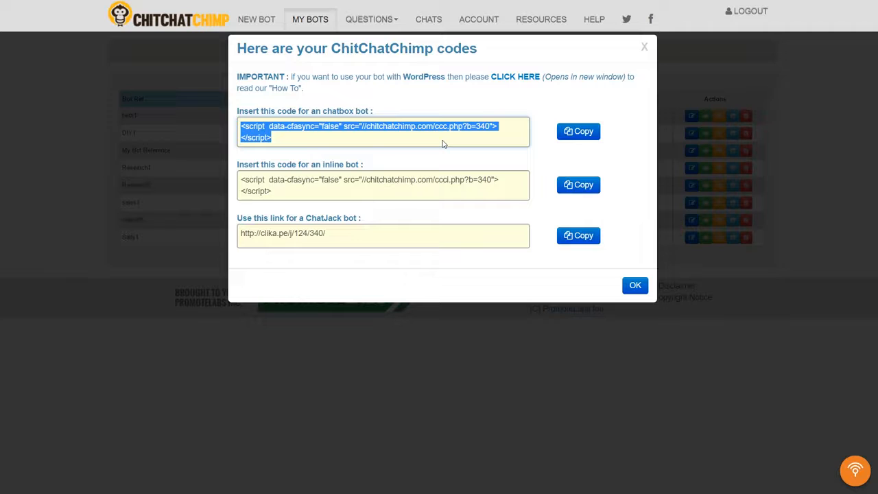
key(alt+Tab)
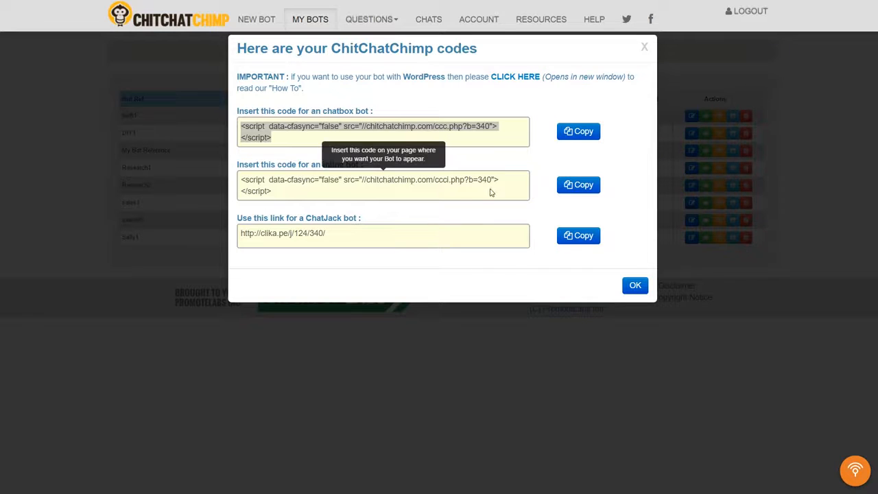
click(404, 139)
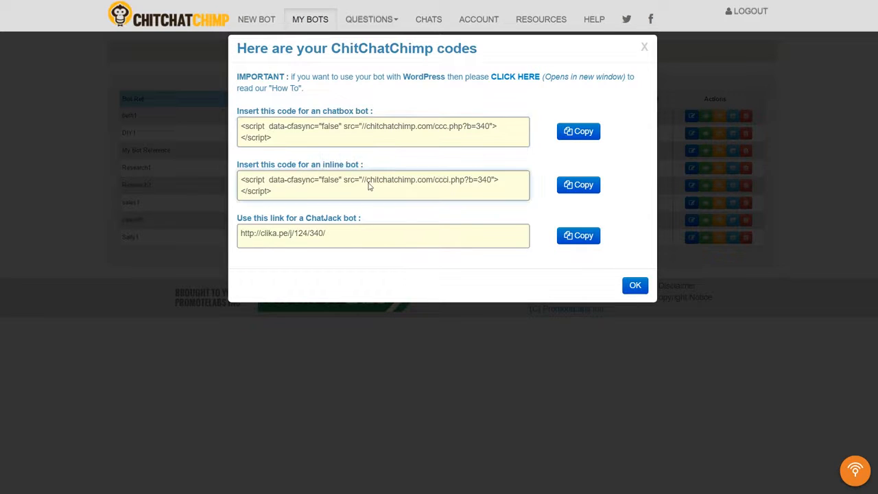
click(334, 238)
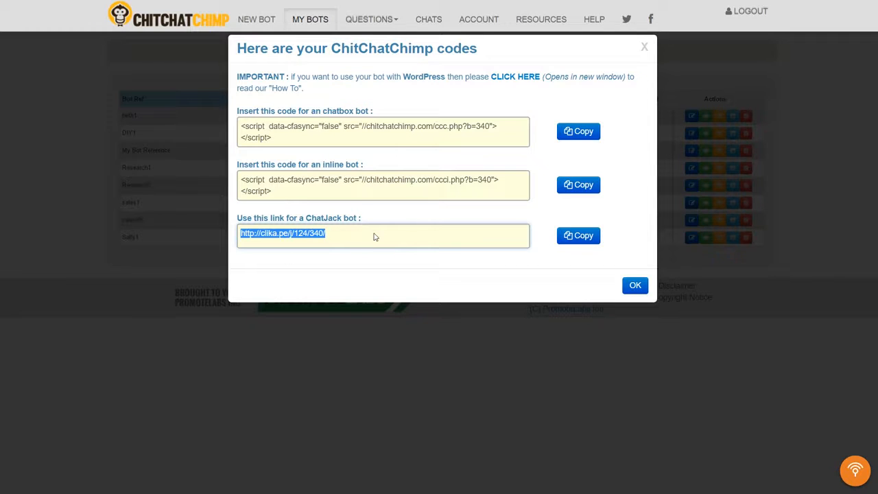
click(487, 133)
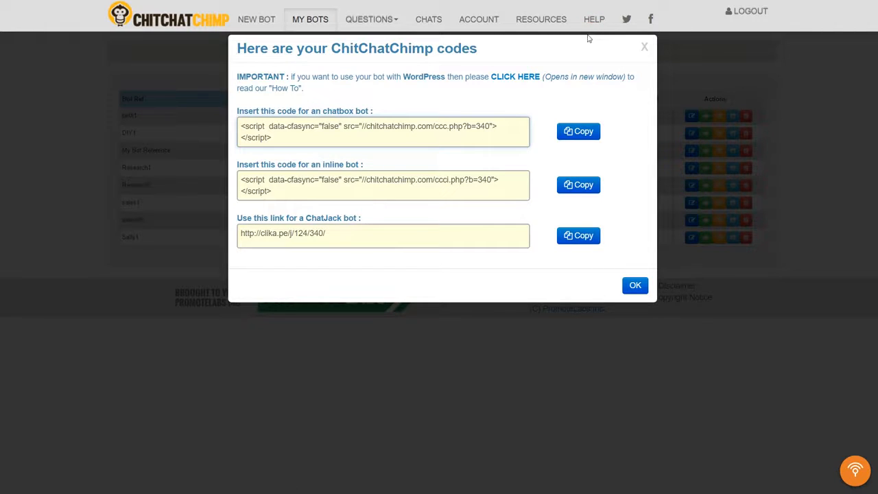
click(570, 135)
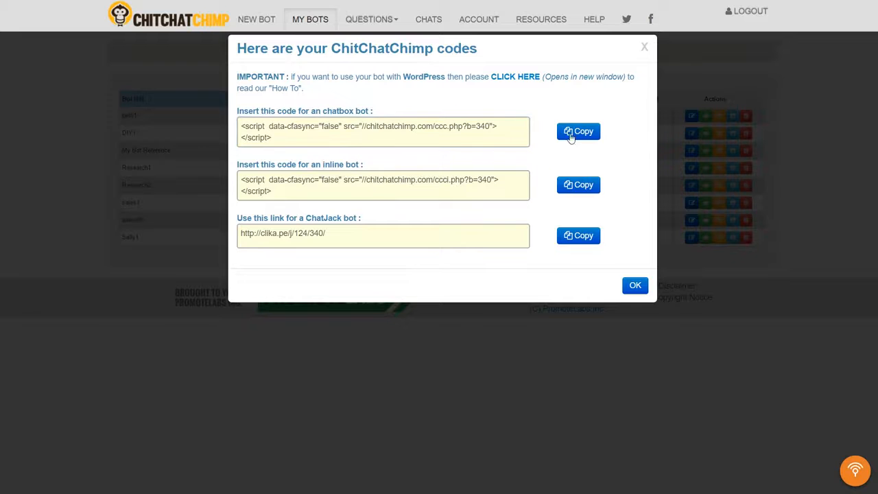
click(634, 284)
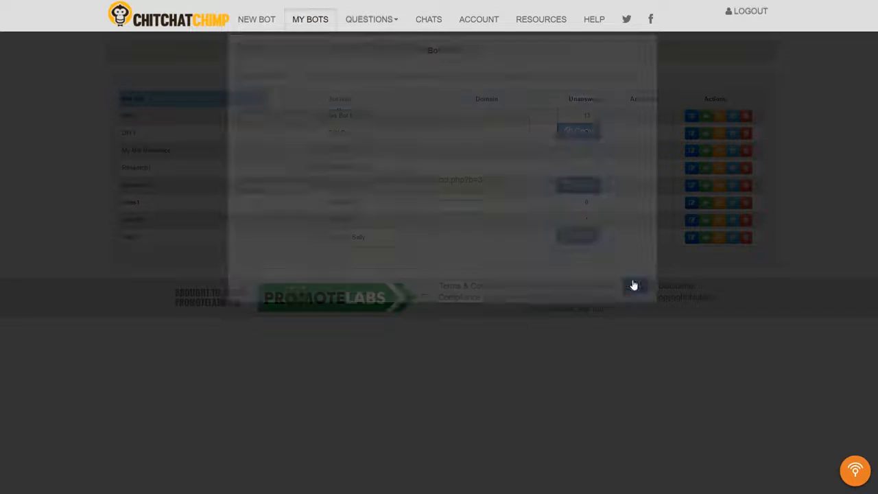
Create a new question for the Sally1 bot reading "where do I access my products?"
click(389, 27)
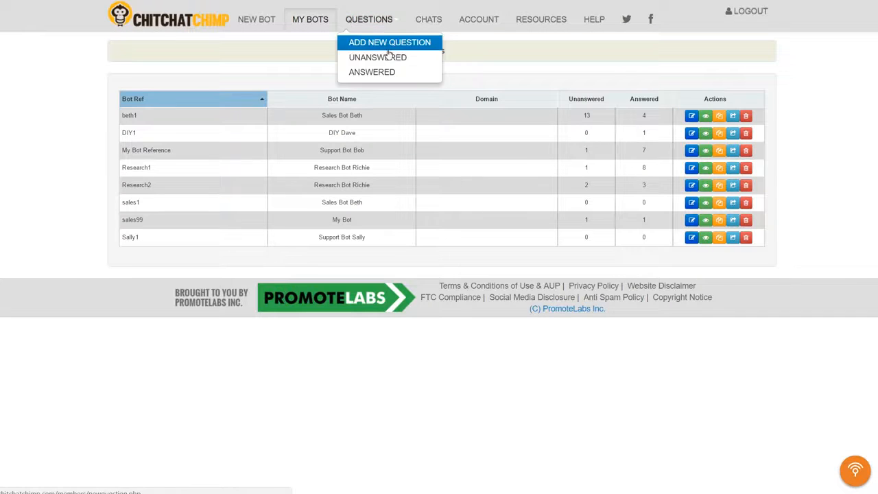
click(391, 42)
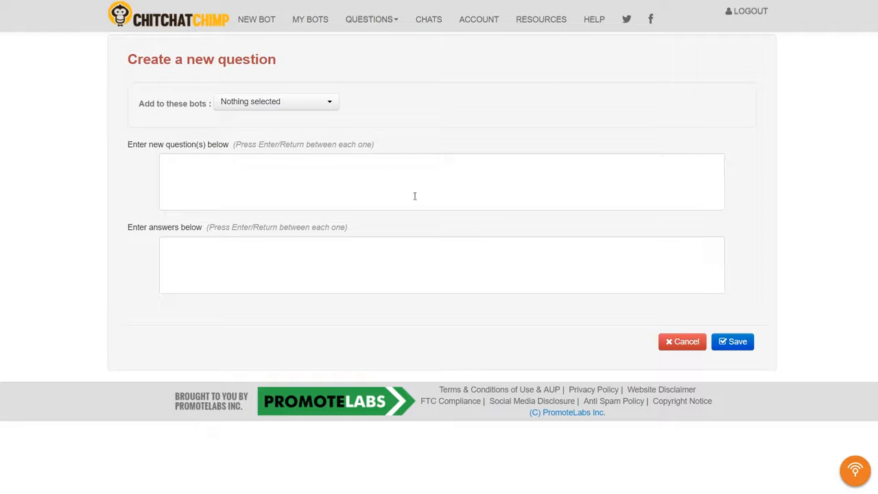
click(332, 103)
click(251, 197)
click(181, 168)
key(ctrl+v)
Enter the answer "You can access your purchase at this link! product.com/login :)" and save the question
key(alt+Tab)
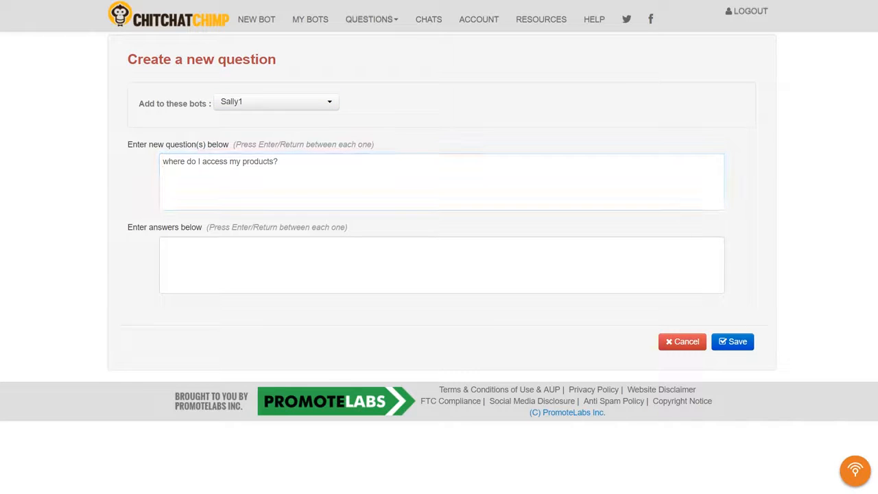
click(270, 258)
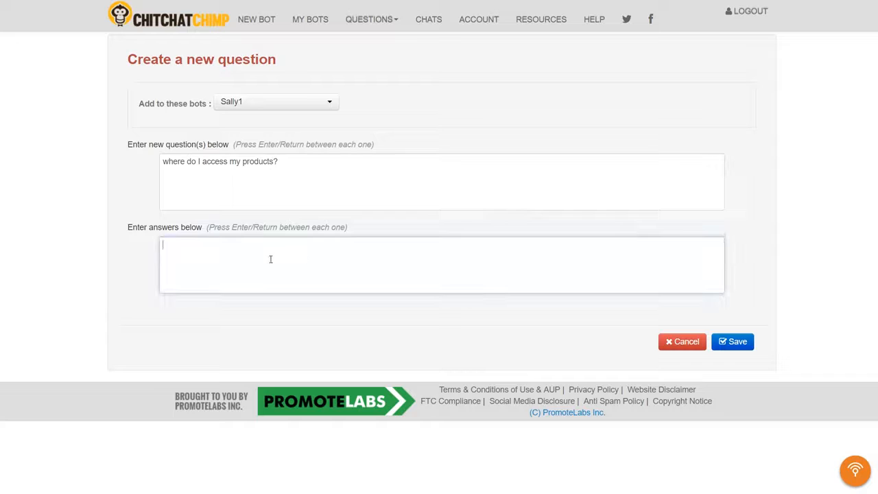
key(ctrl+v)
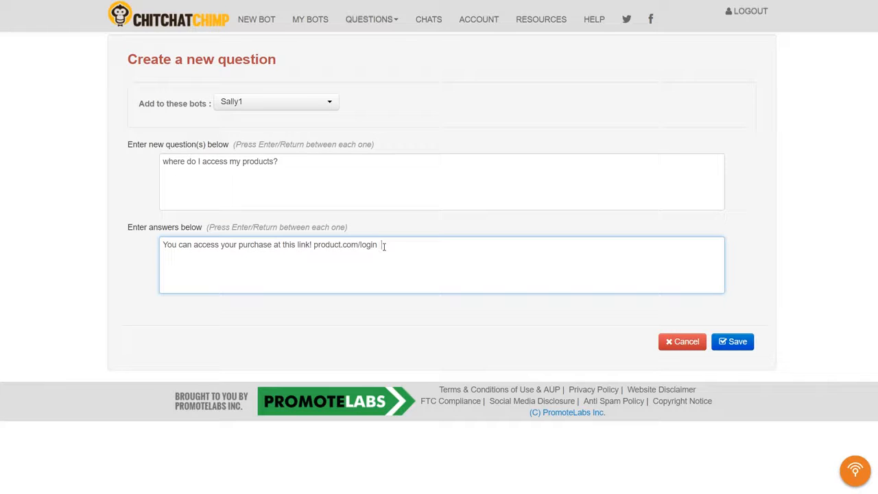
text(:))
click(735, 347)
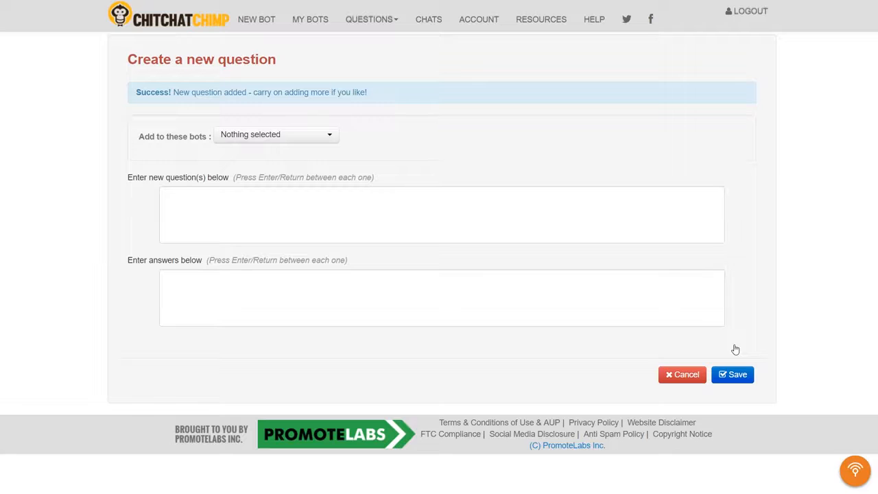
click(230, 212)
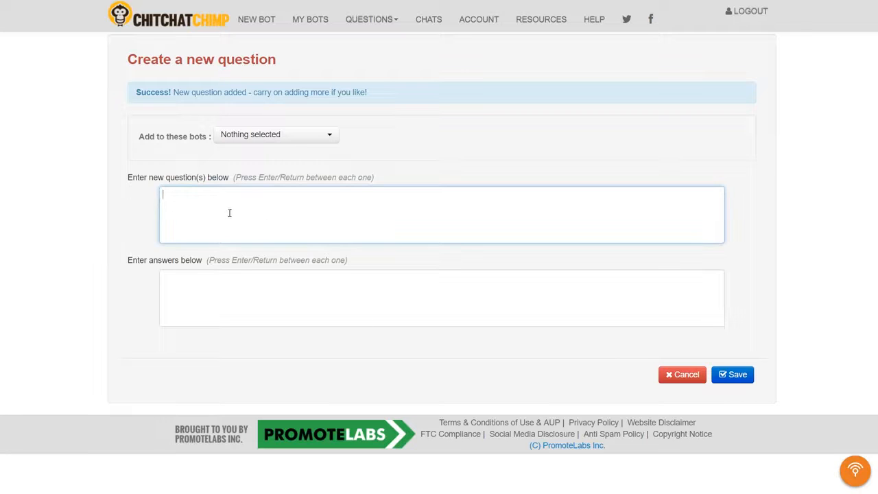
click(251, 297)
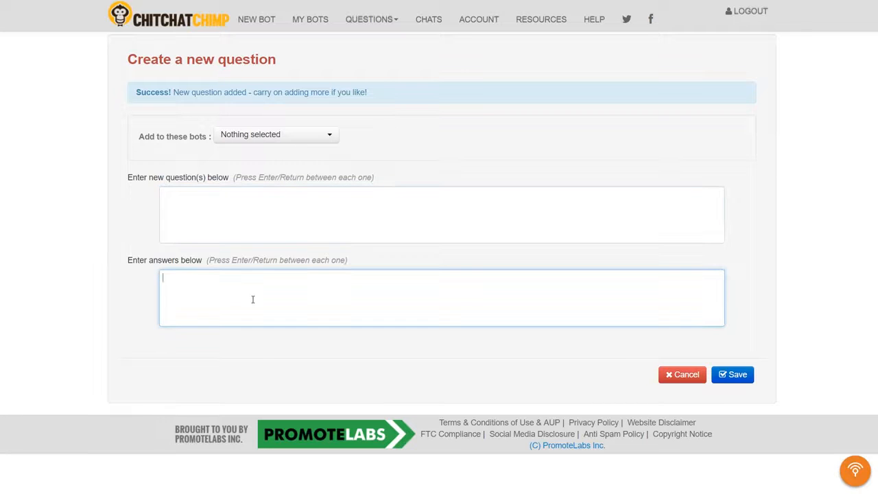
click(352, 221)
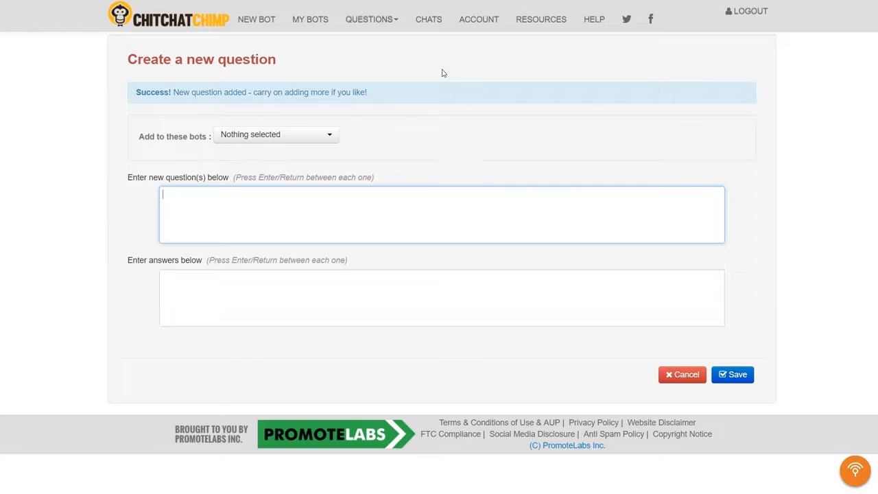
Open the unanswered questions for all bots and examine which ones received a bot reply and the actions offered for each
click(373, 28)
click(381, 58)
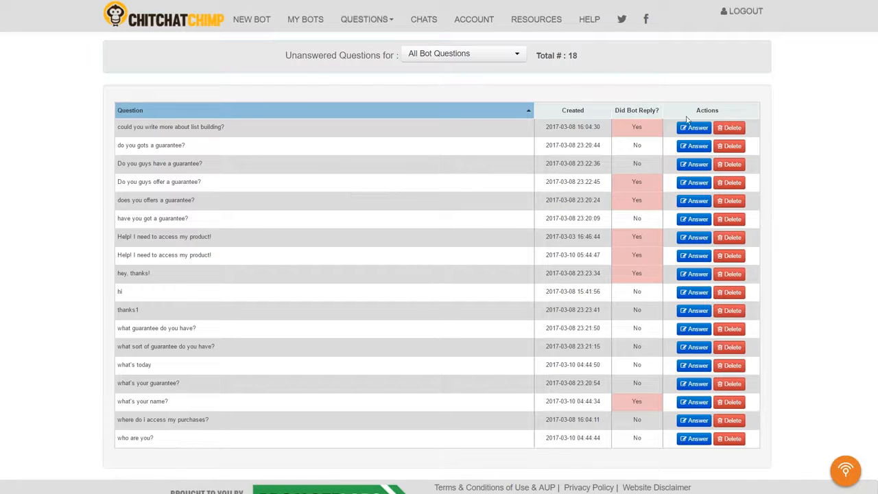
drag(633, 145, 644, 146)
click(647, 148)
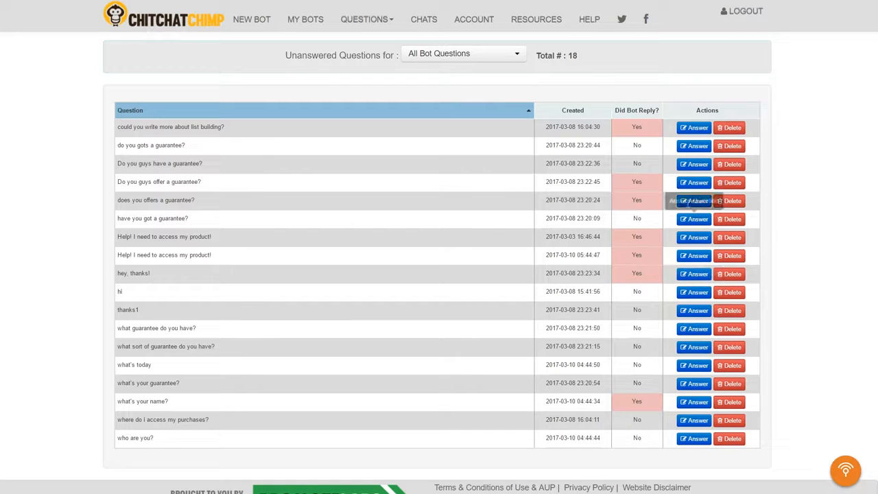
click(381, 26)
click(371, 41)
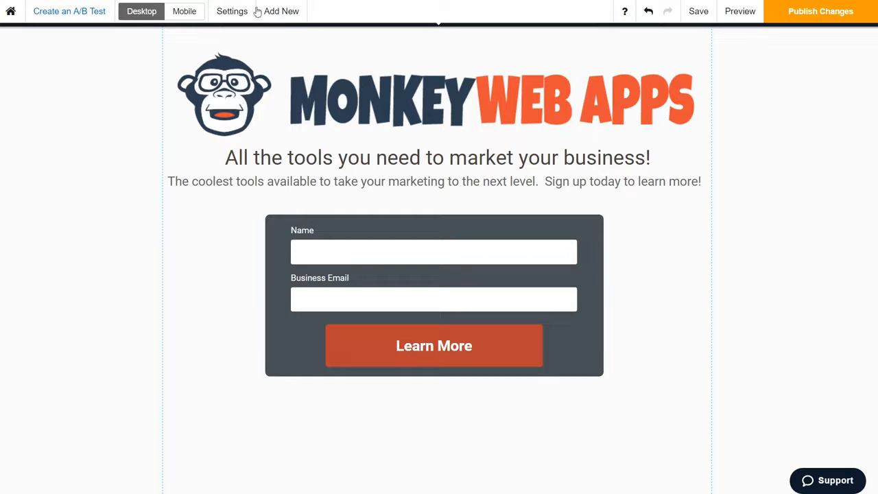
In the landing page editor, paste the copied chatbot script into the page's Body custom code and publish the changes
click(240, 11)
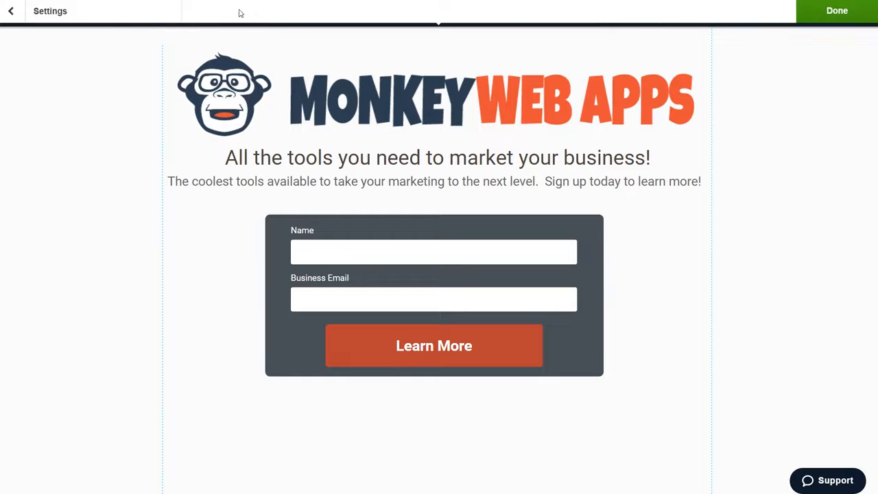
click(318, 51)
click(72, 41)
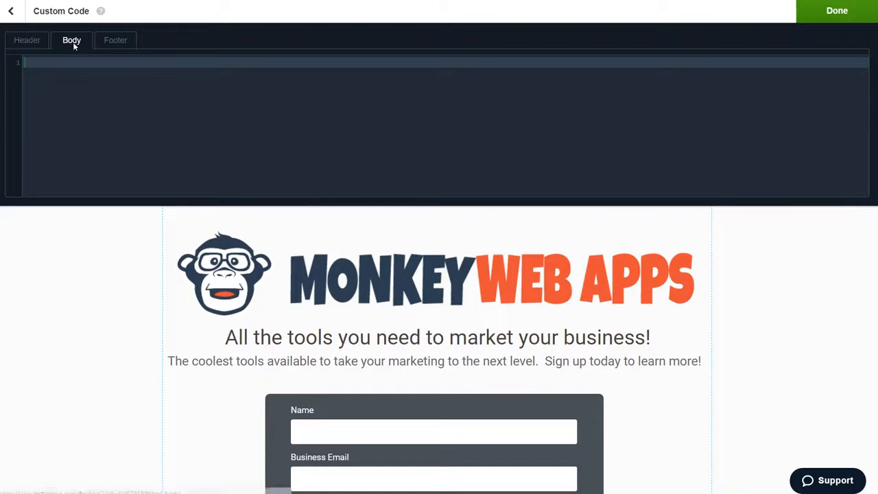
right_click(74, 62)
click(117, 146)
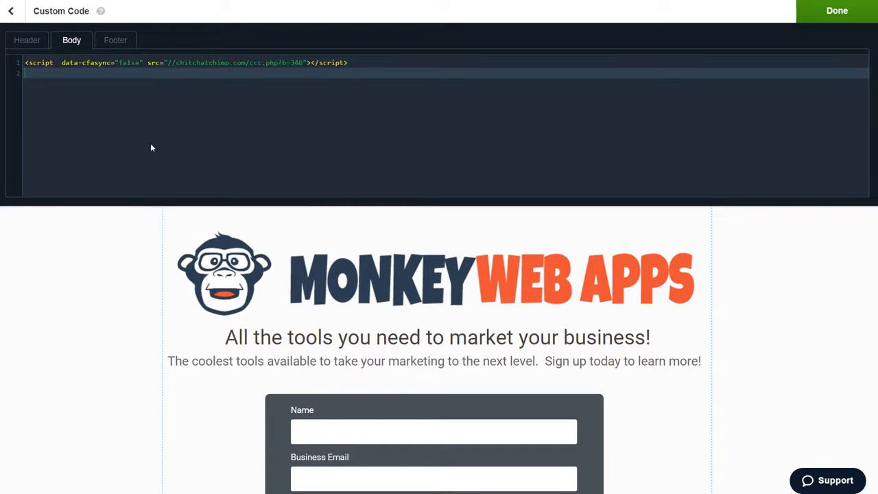
click(831, 14)
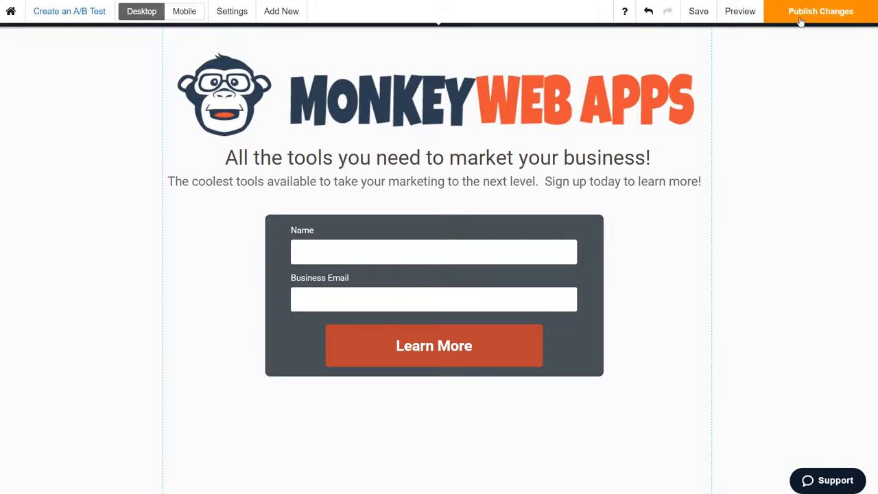
click(776, 21)
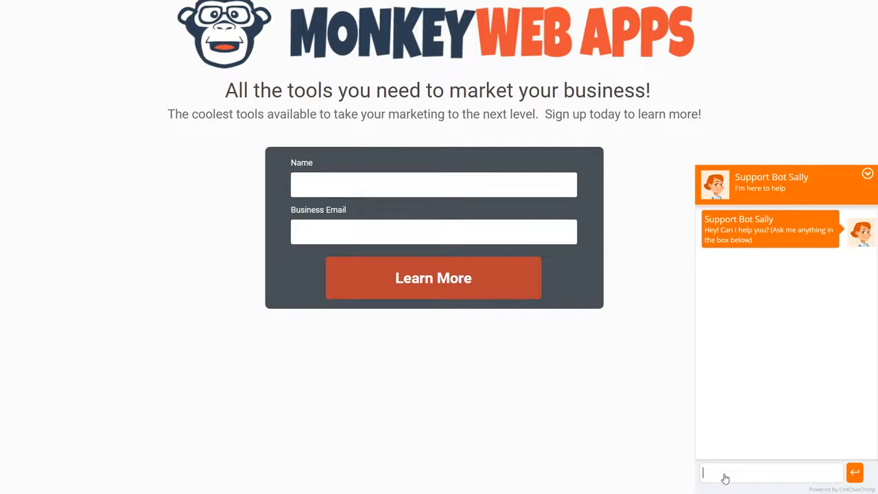
Test Support Bot Sally on the published page by sending "Help! I need to access my product!", "hi" and "how are you"
text(Help! I need to access my product!)
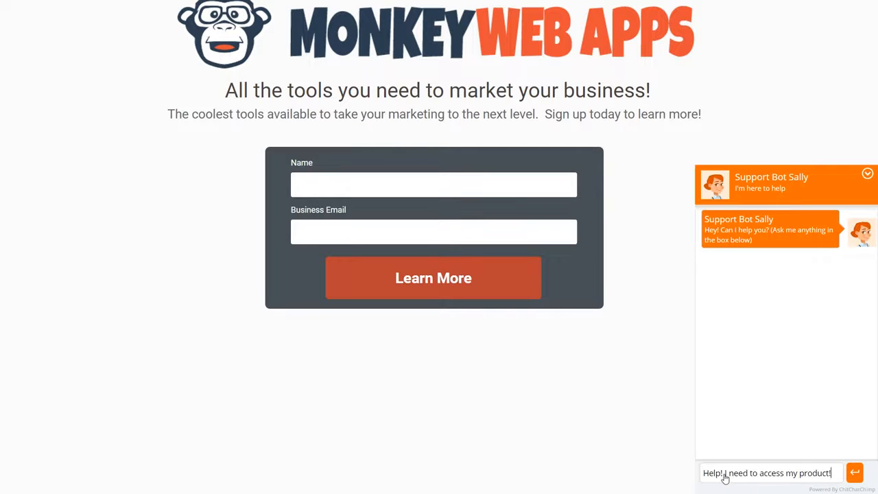
click(855, 473)
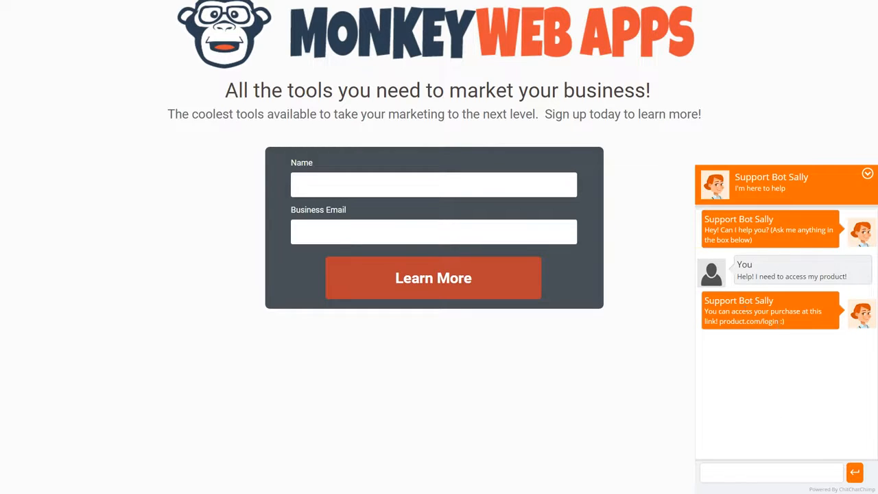
click(736, 475)
text(hi)
key(Return)
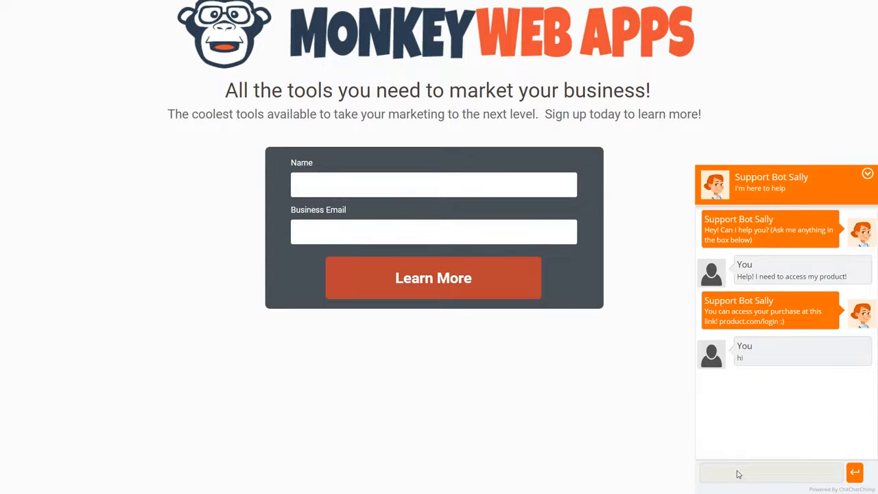
text(how are you)
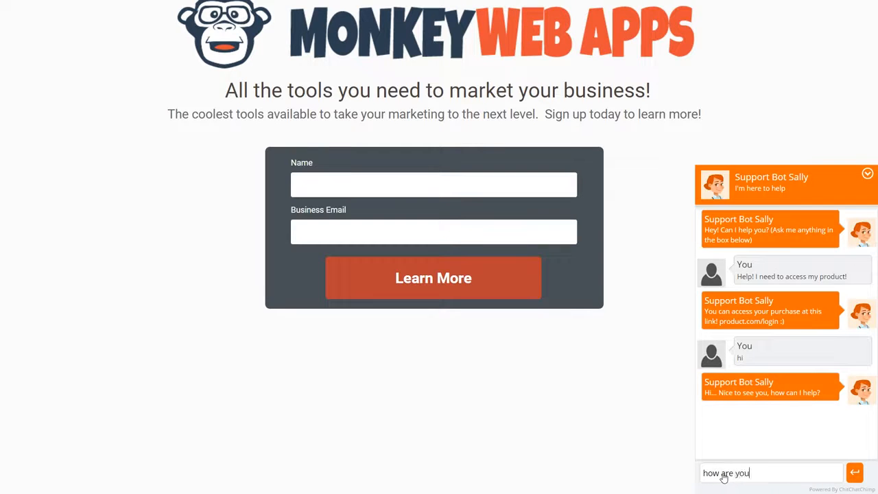
key(Return)
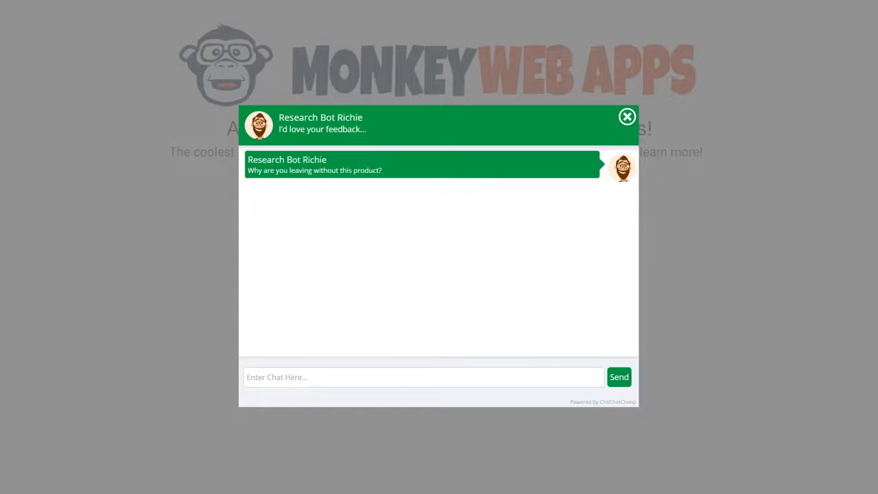
Send Research Bot Richie the copied chat message about writing more posts about list building
click(315, 384)
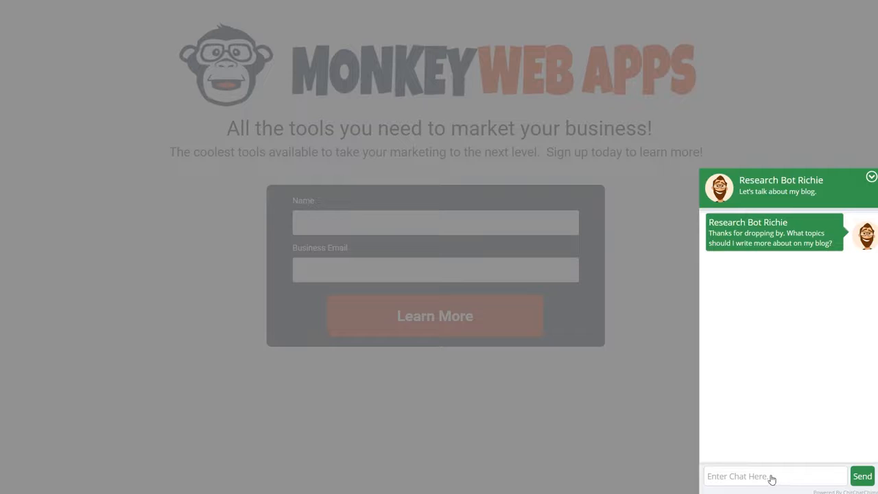
click(774, 476)
key(ctrl+v)
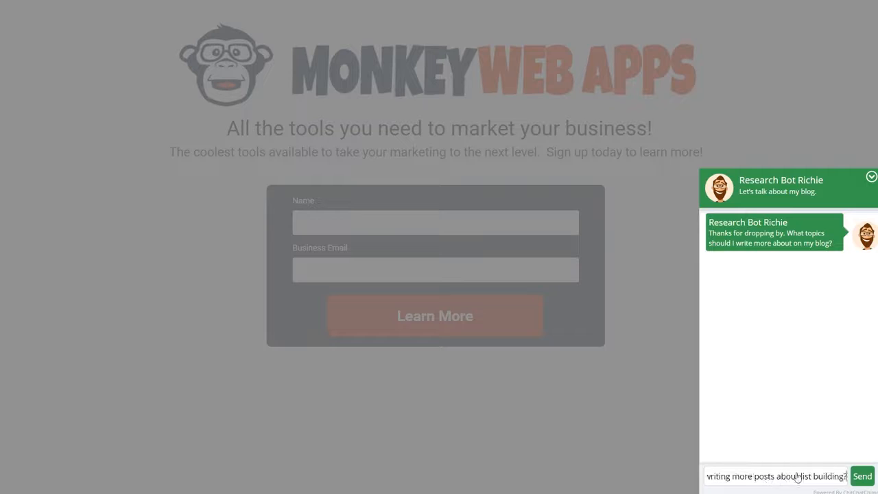
click(859, 477)
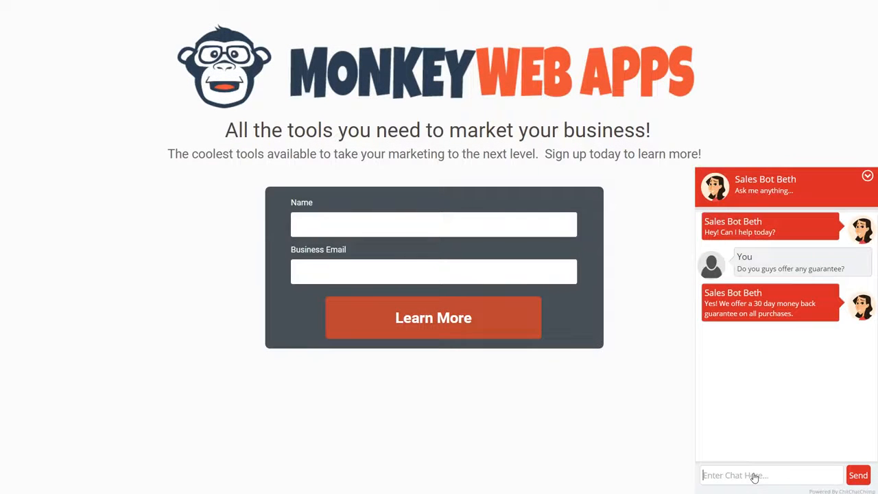
Reply "Thanks" to Sales Bot Beth in the guarantee conversation
text(Thanks)
key(Return)
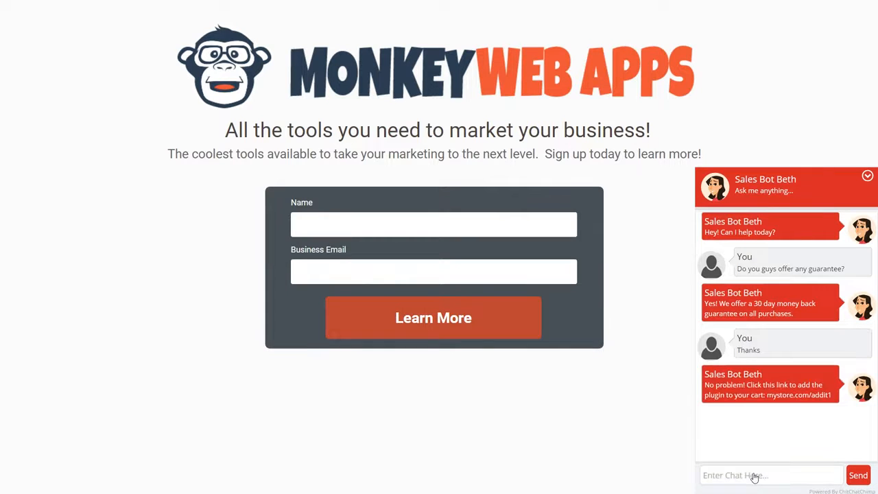